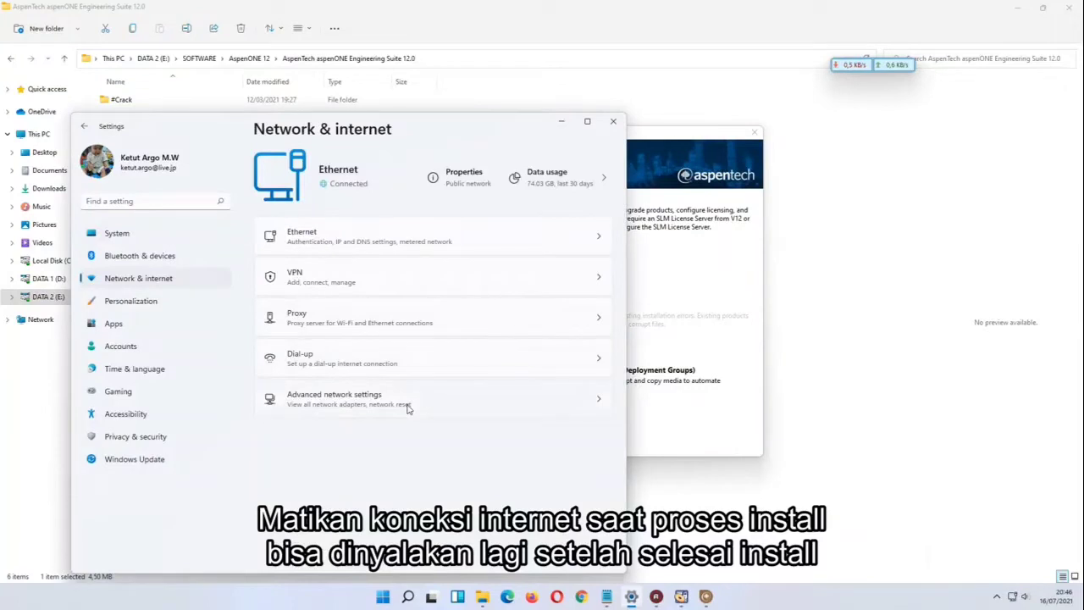
Disable the Ethernet adapter in the advanced network settings and put the settings window away.
click(407, 405)
click(562, 196)
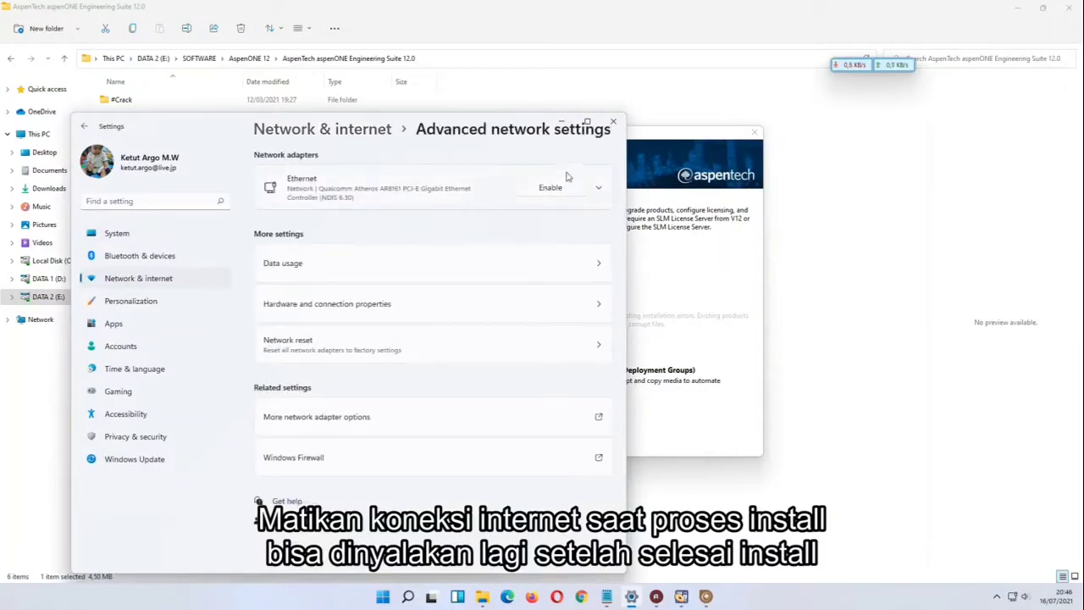
click(563, 123)
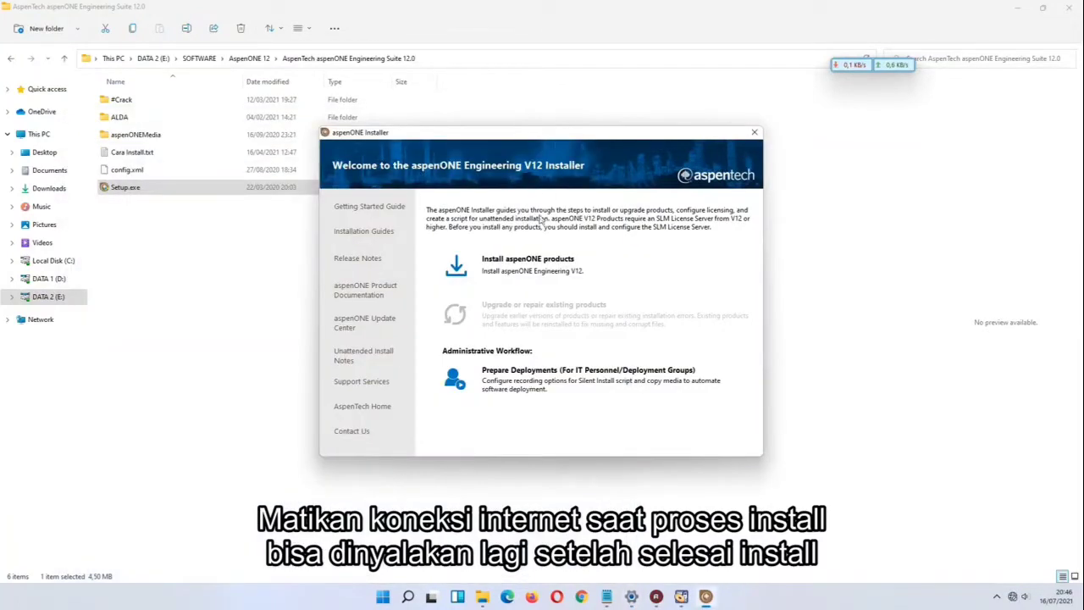
Start installing the aspenONE products and accept the software license terms.
click(456, 268)
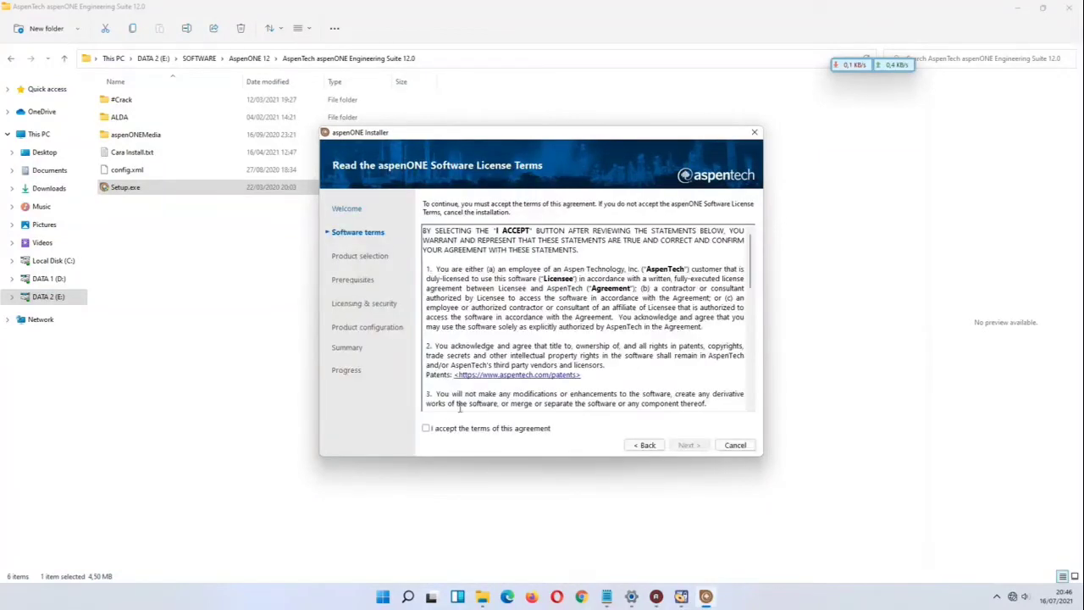
click(426, 429)
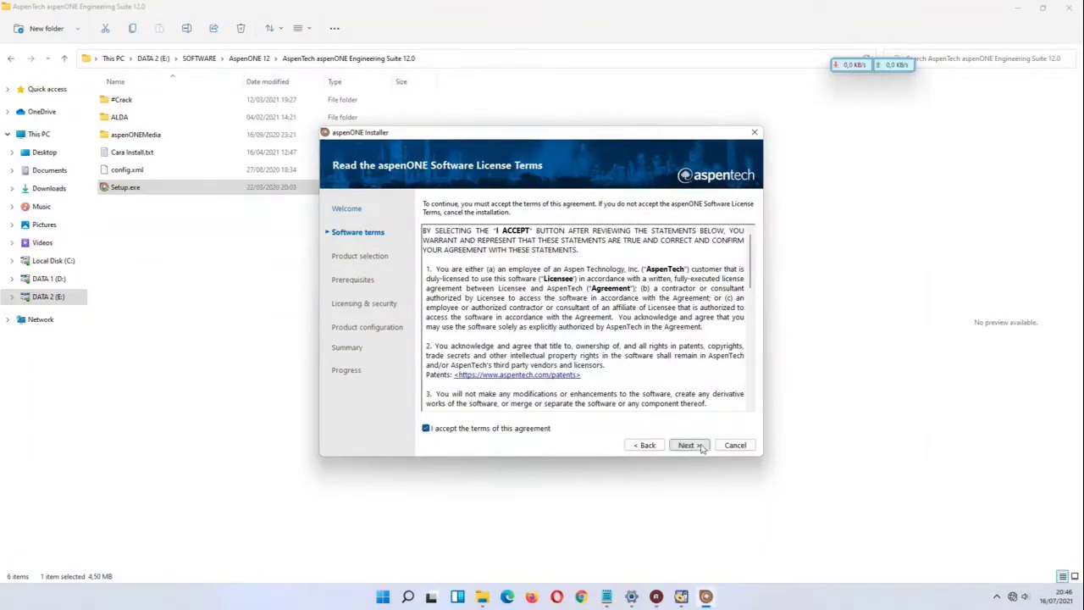
click(699, 446)
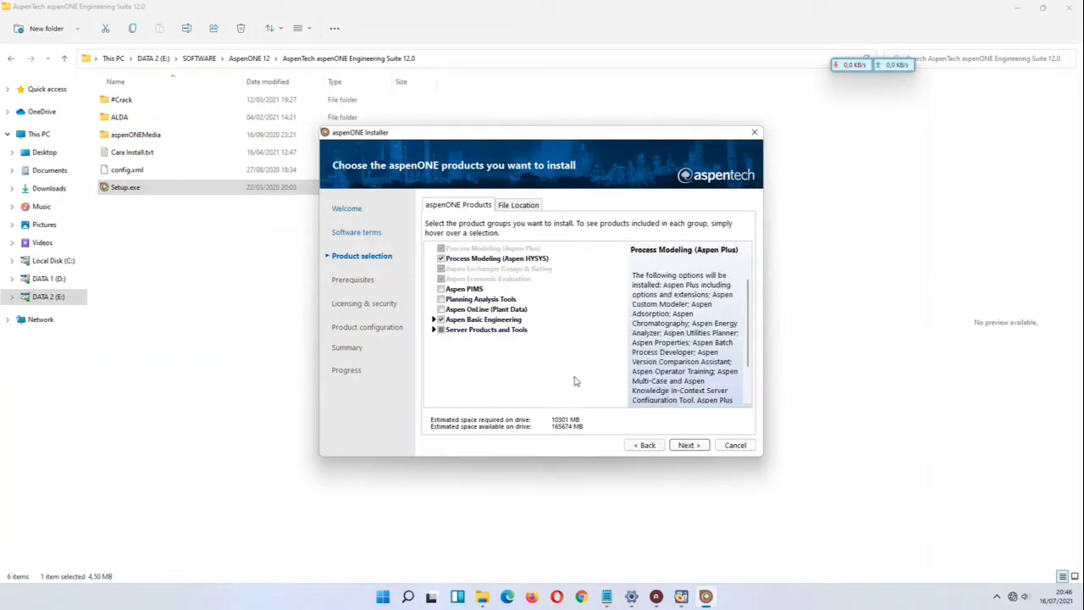
Review the installation file locations and the components under Aspen Basic Engineering and Server Products and Tools.
click(517, 207)
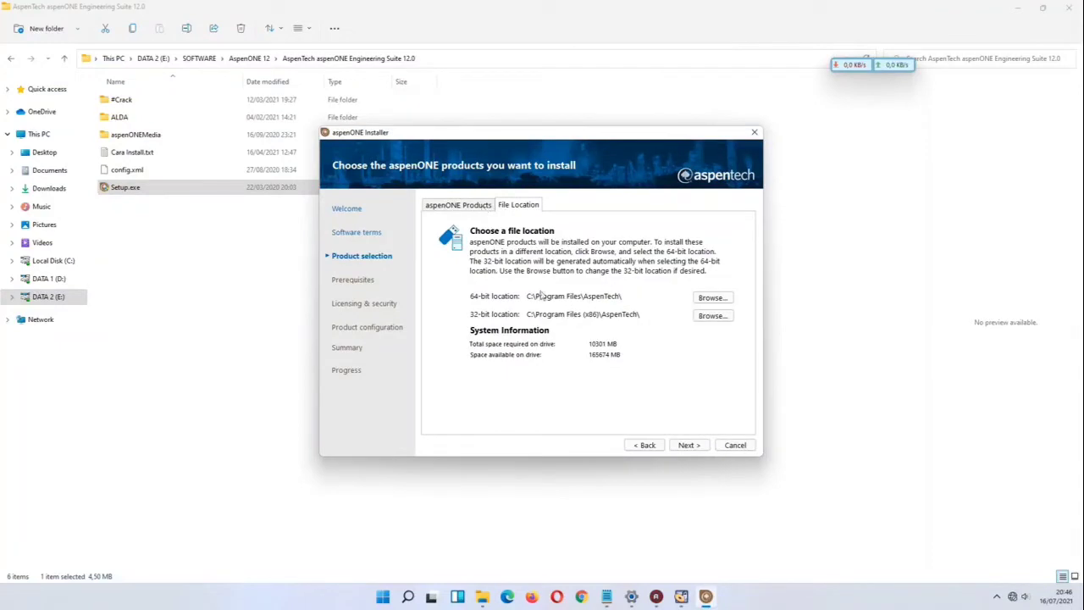
click(472, 208)
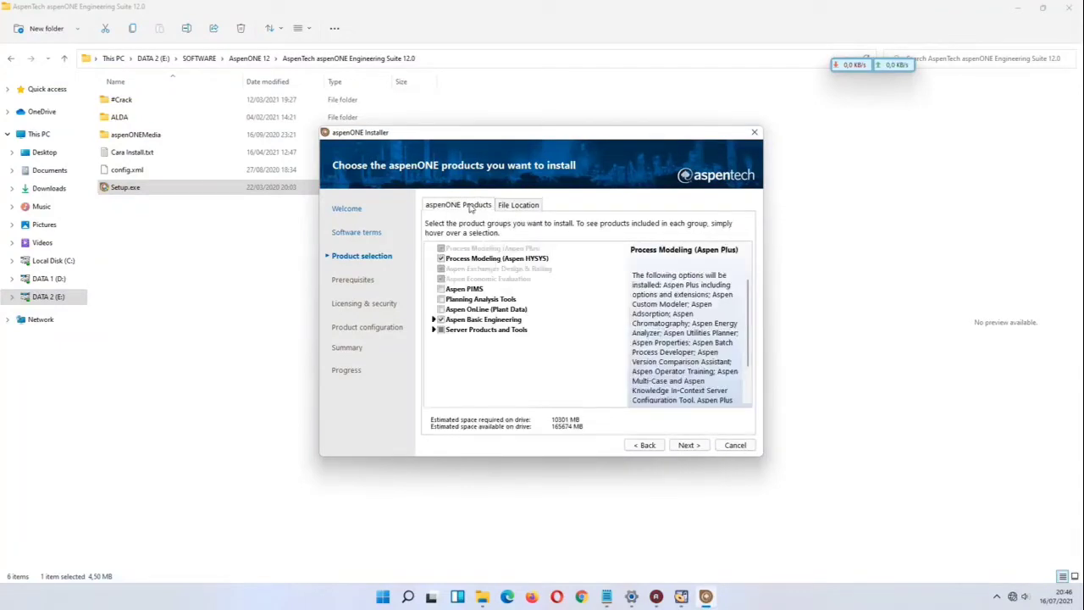
click(433, 319)
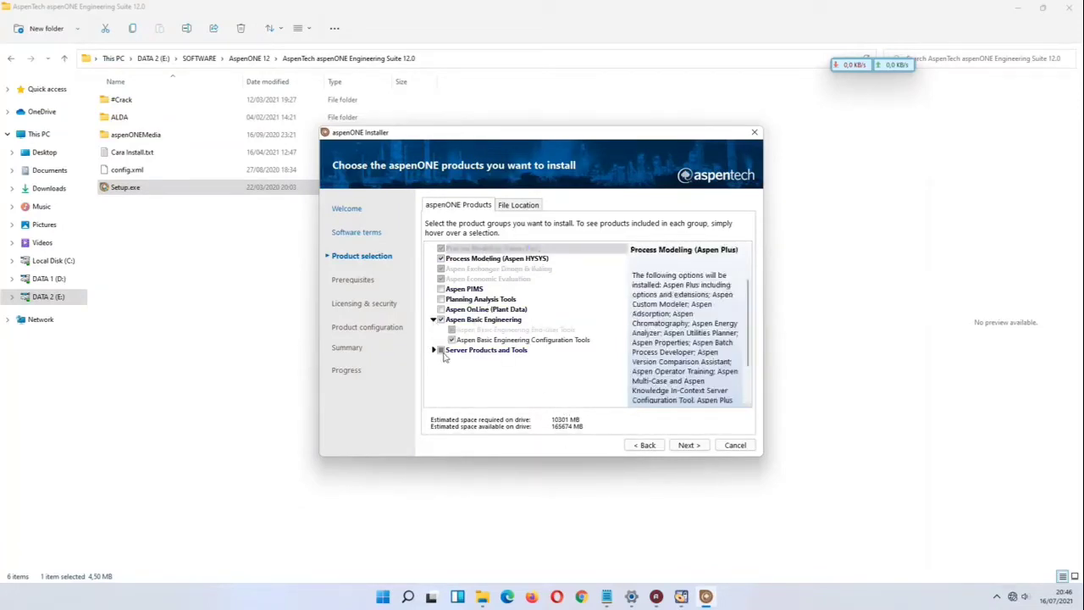
click(434, 350)
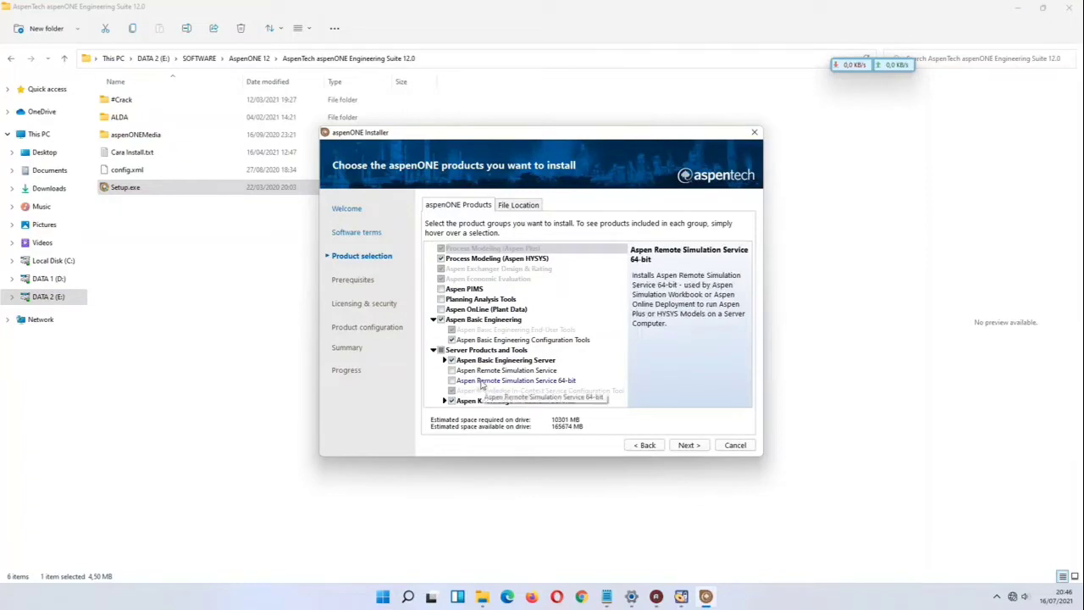
Keep the default product selection and continue past prerequisites and licensing without adding a license server or license file.
click(690, 445)
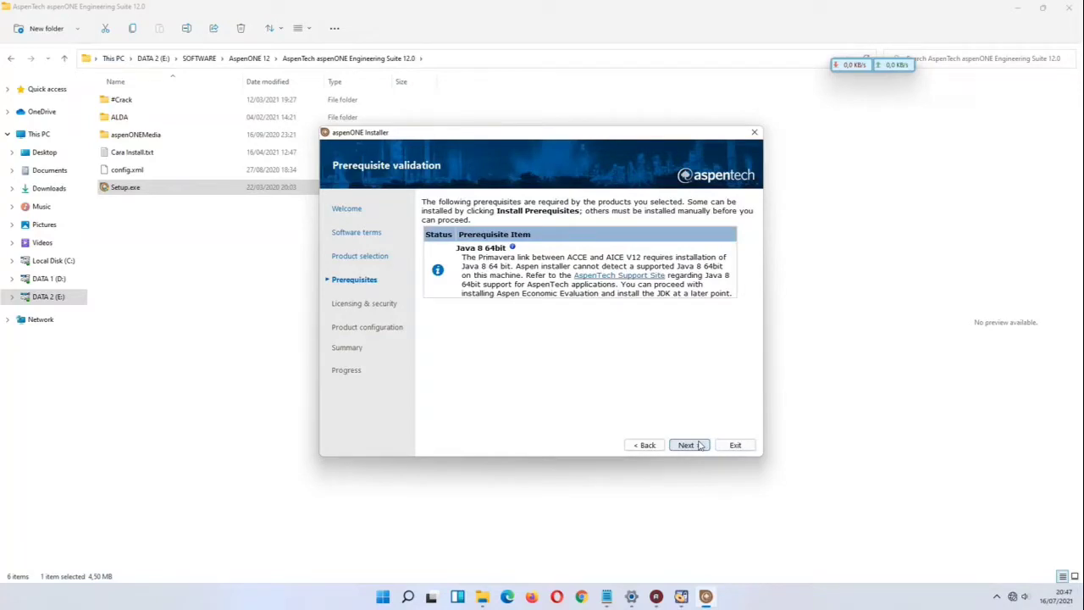
click(699, 445)
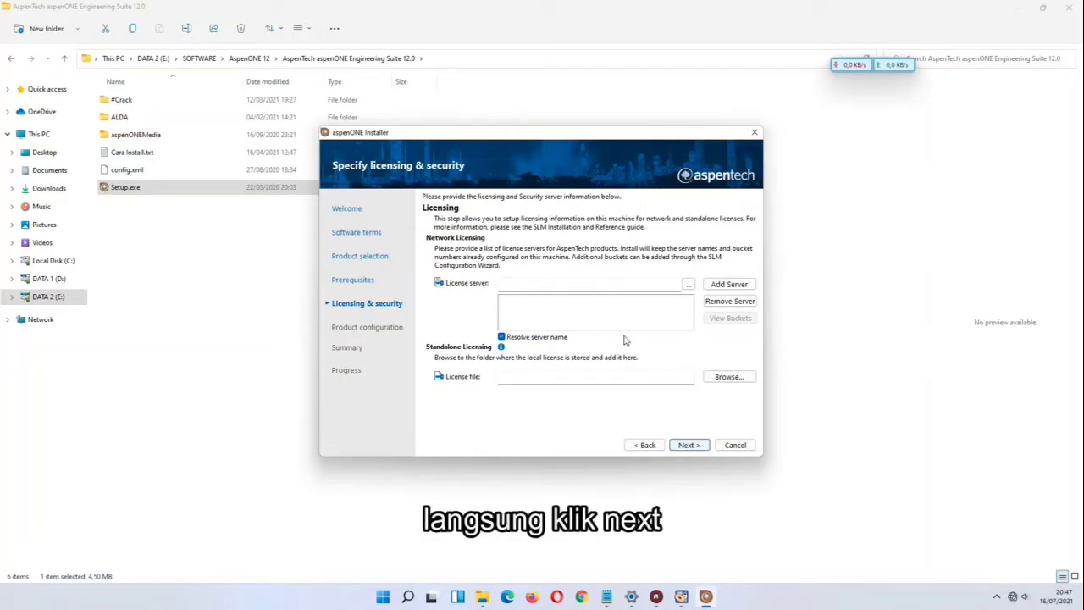
click(684, 449)
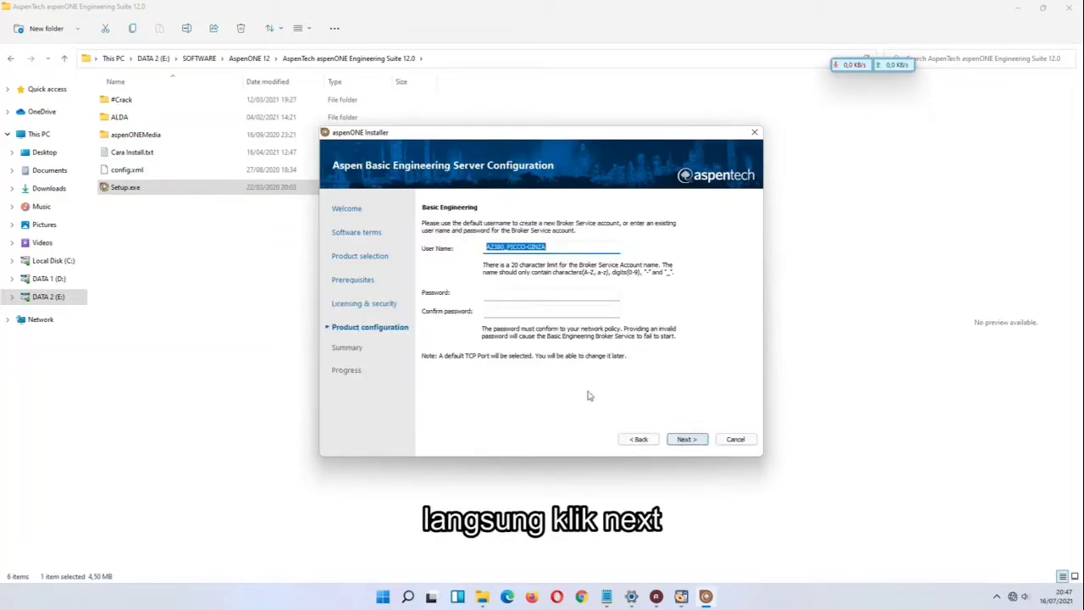
Enter and confirm a password for the Basic Engineering Broker Service account.
click(521, 295)
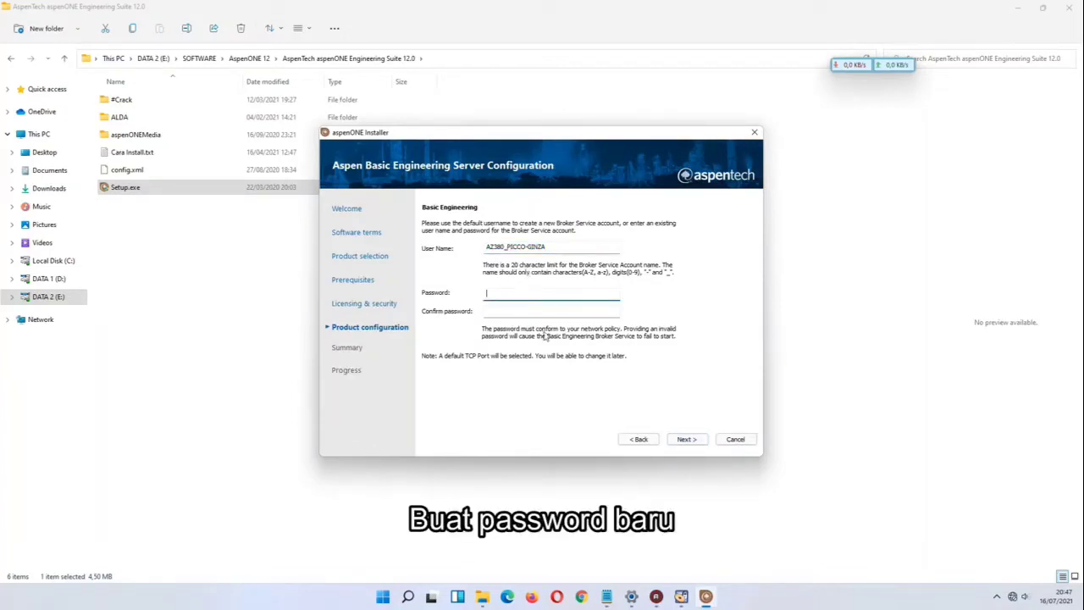
text(•••••••••)
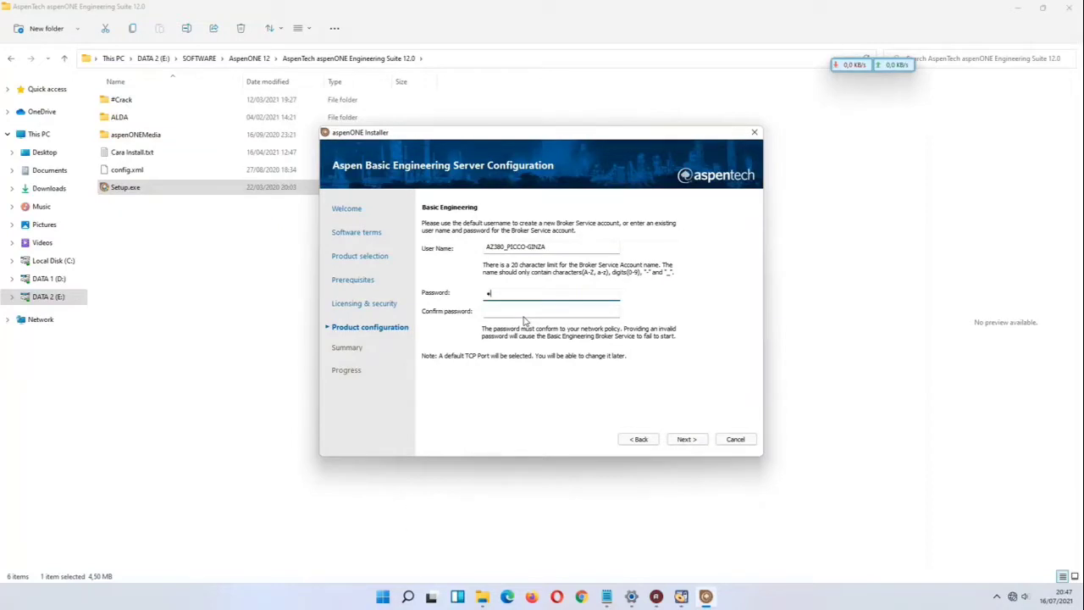
text(•)
click(513, 310)
text(••••••••••)
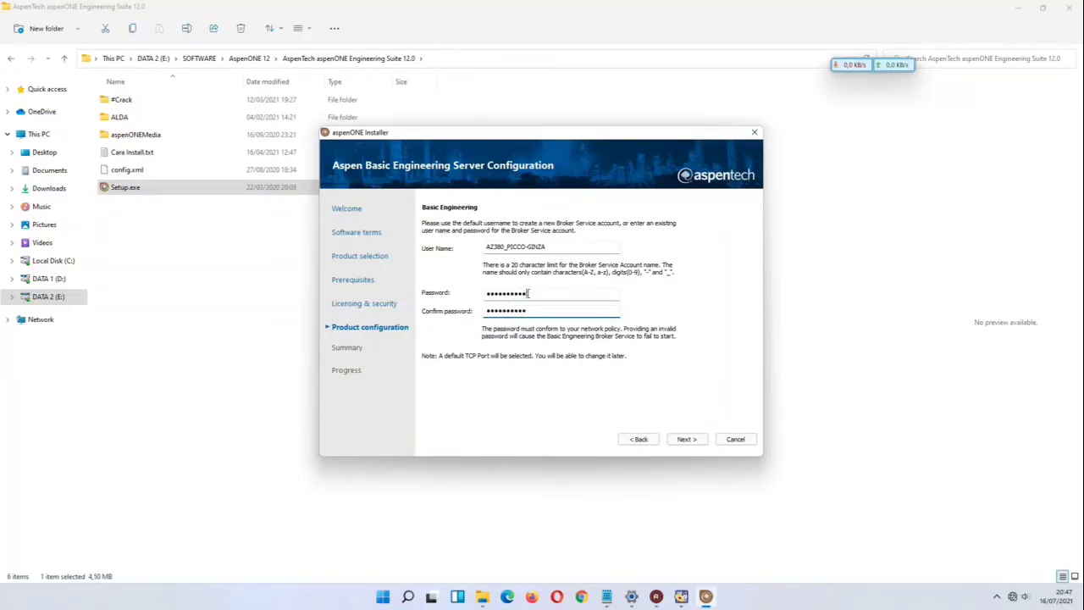
Replace the Broker Service password in both the password and confirmation fields and continue to the installation summary.
double_click(509, 293)
text(•••••••)
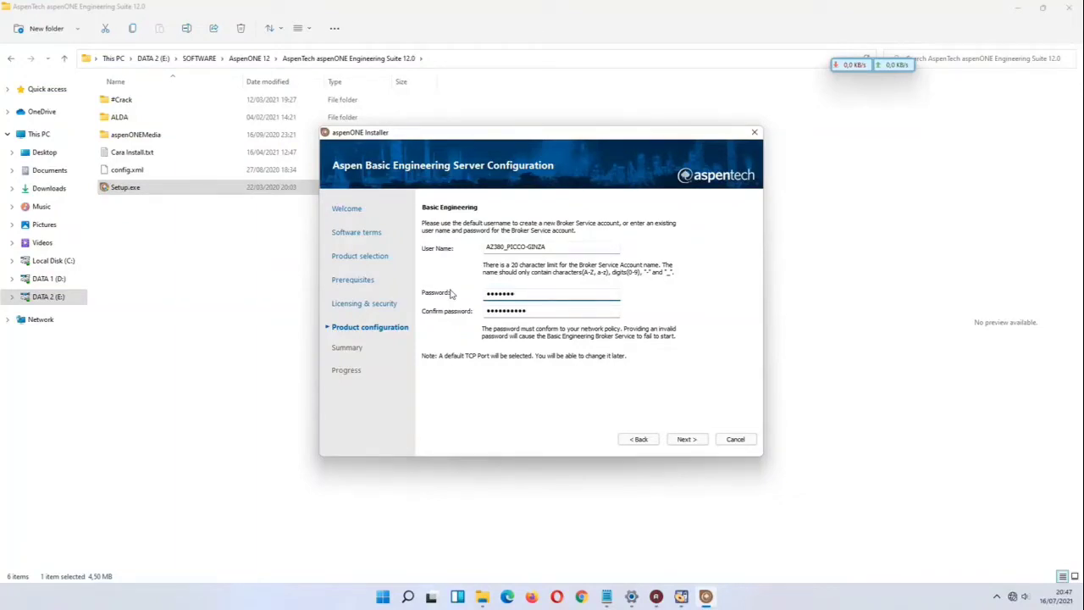
text(•)
key(Tab)
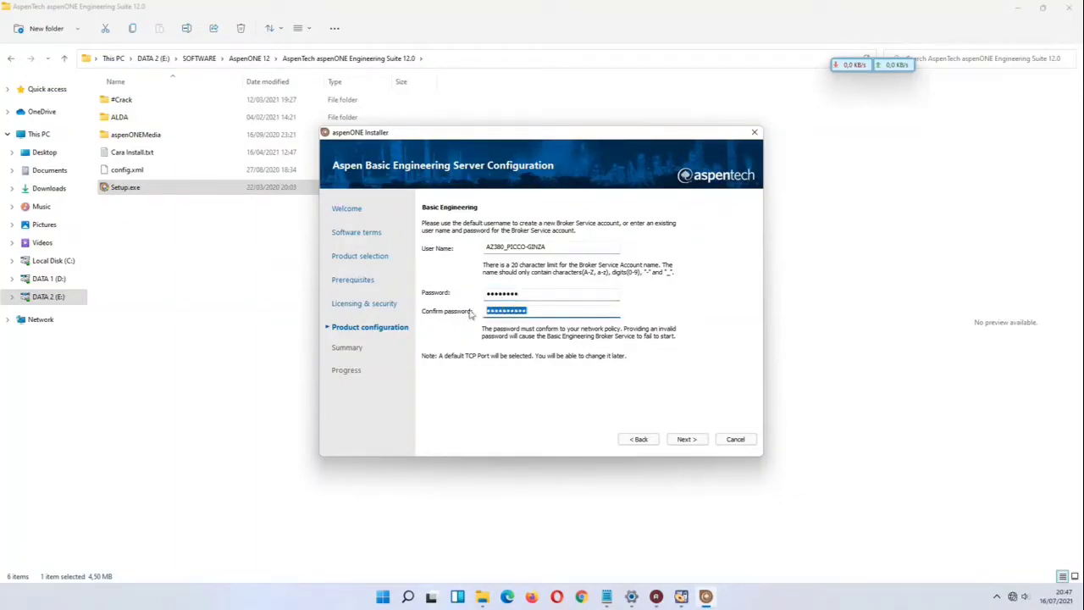
text(••••••••)
click(687, 440)
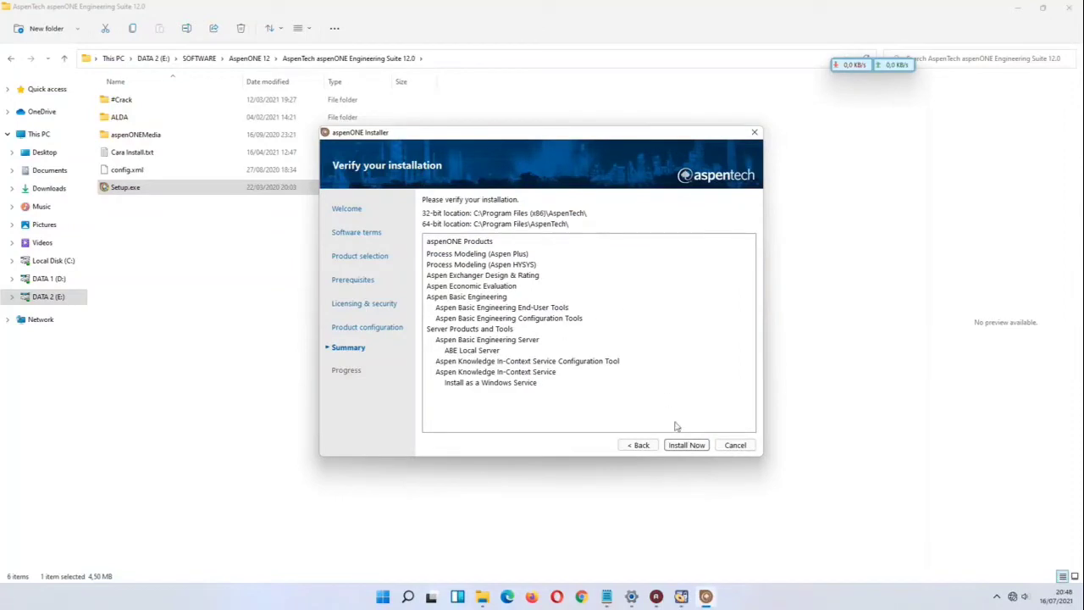
Run the installation to its end and turn off automatic launch of aspenONE Update Agent after rebooting.
click(687, 446)
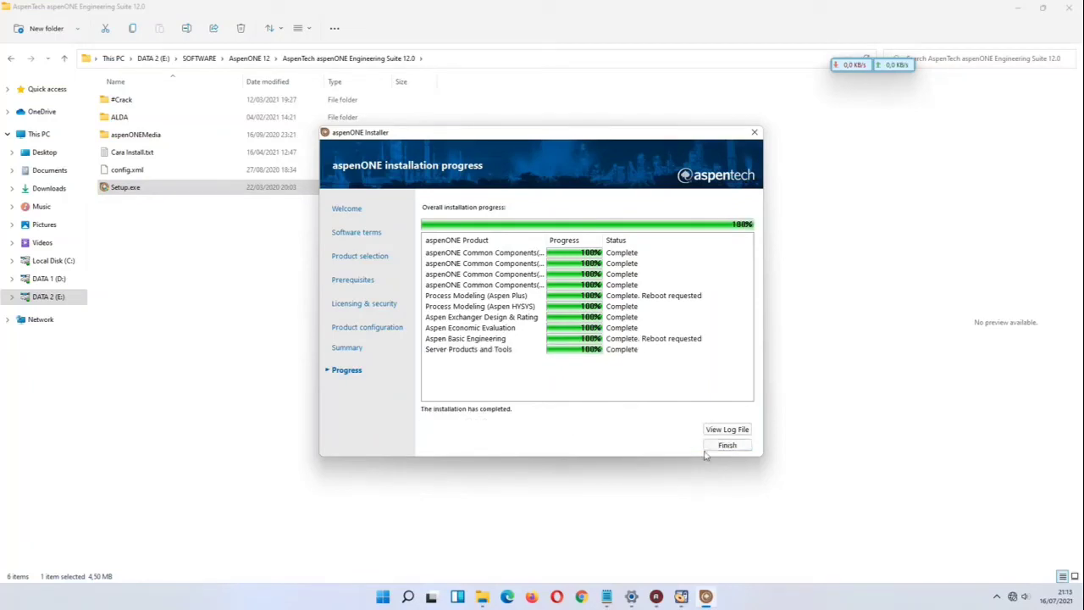
click(708, 449)
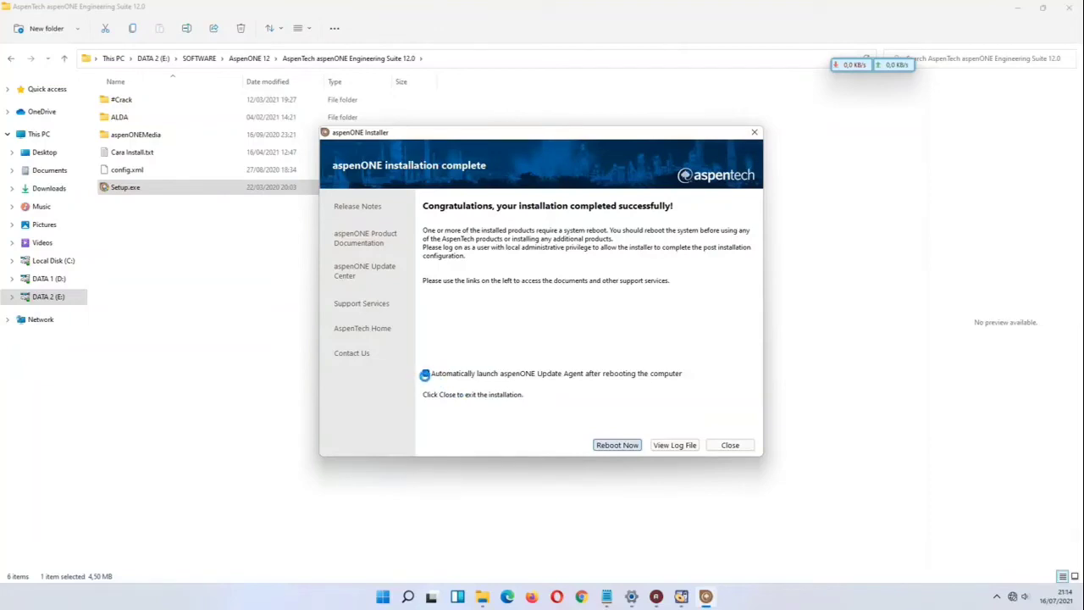
click(426, 374)
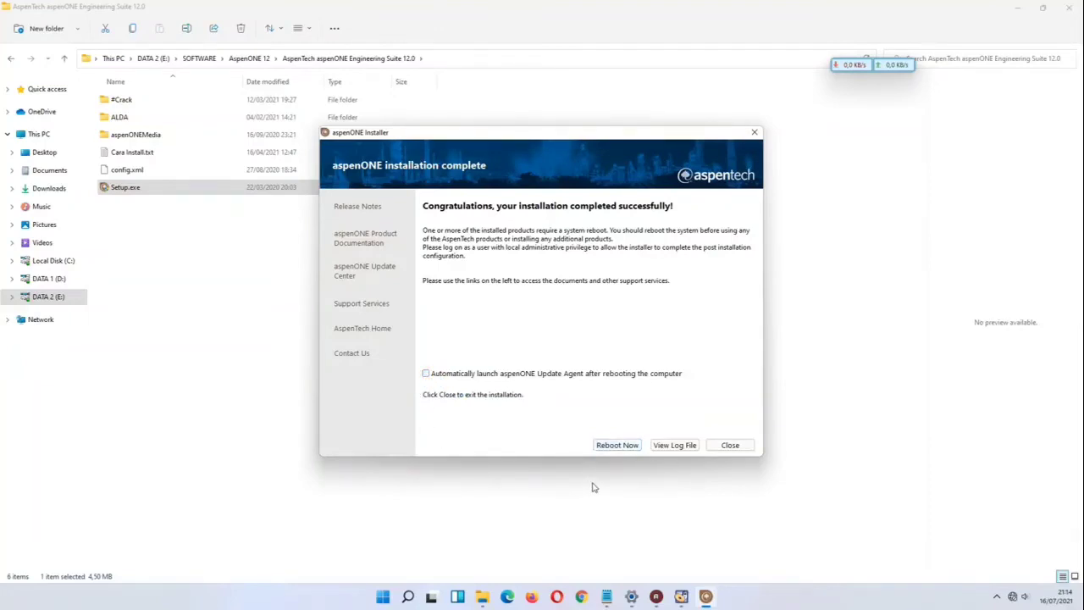
Check the post-installation instructions in BACA!!! CARA INSTALL.txt, marking the reboot line.
click(609, 597)
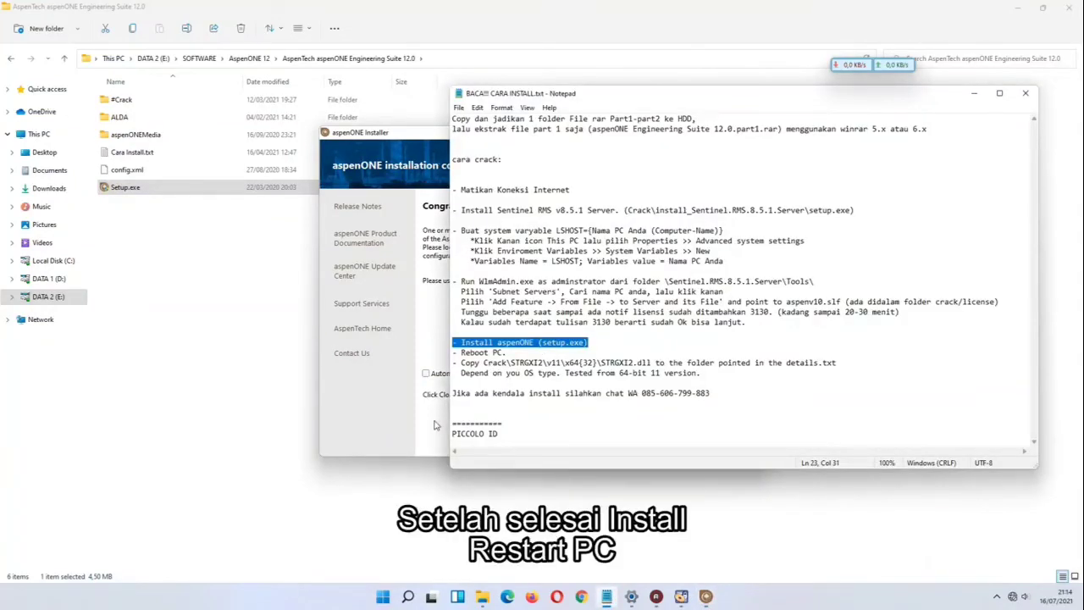
click(487, 353)
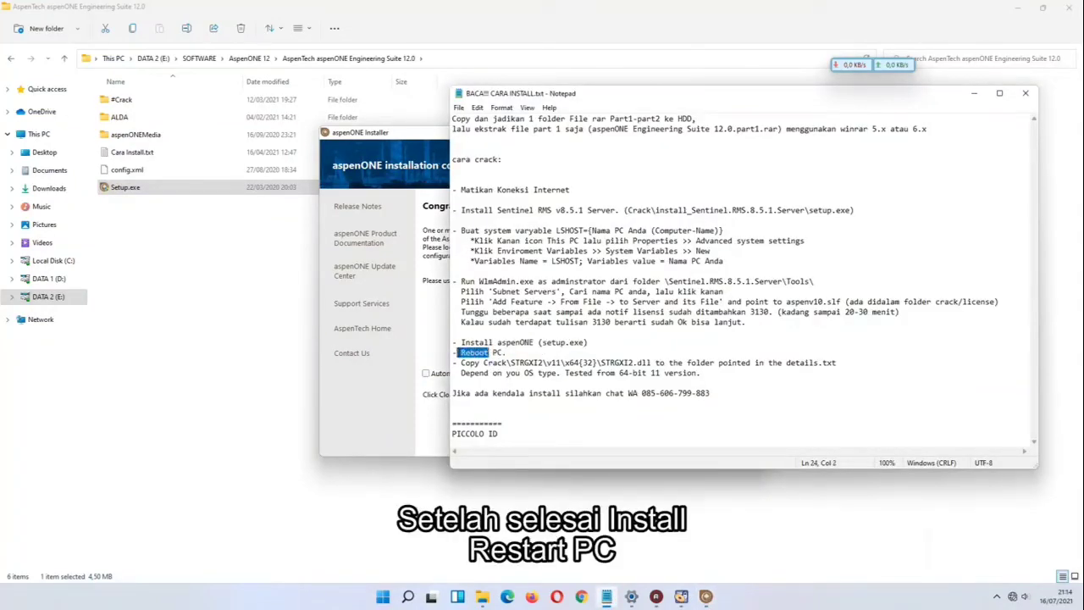
click(430, 435)
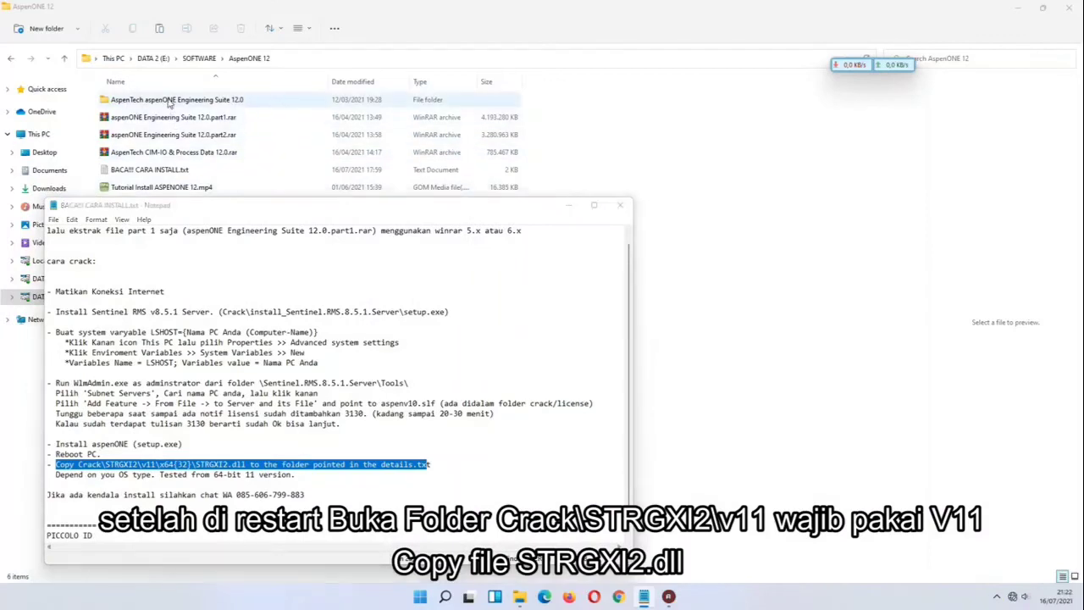
Open the folder AspenTech aspenONE Engineering Suite 12.0\#Crack\STRGXI2\v11\64bit.
double_click(169, 102)
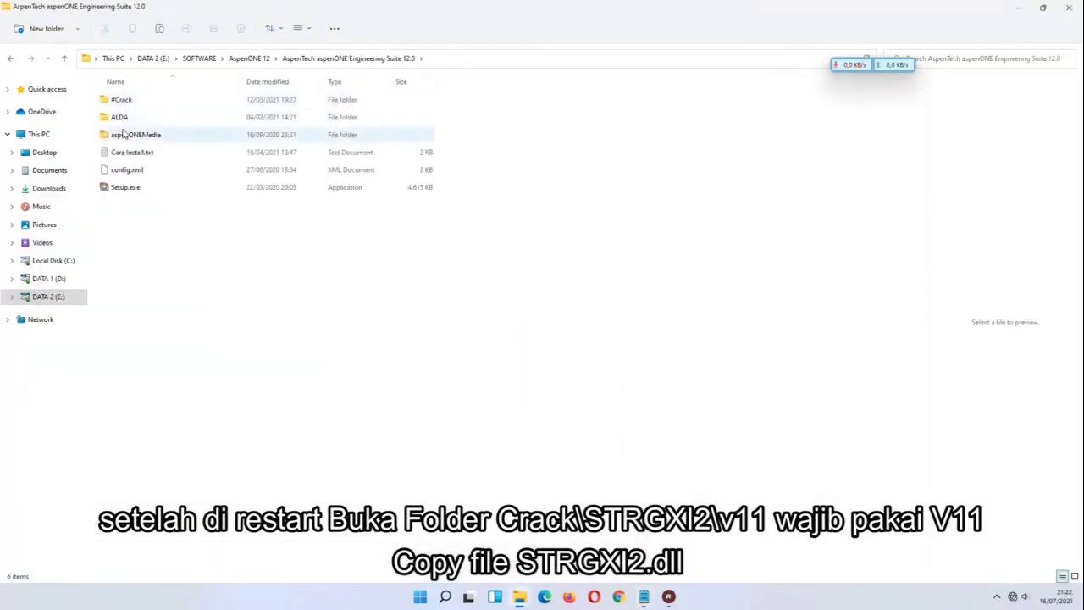
double_click(121, 100)
click(127, 138)
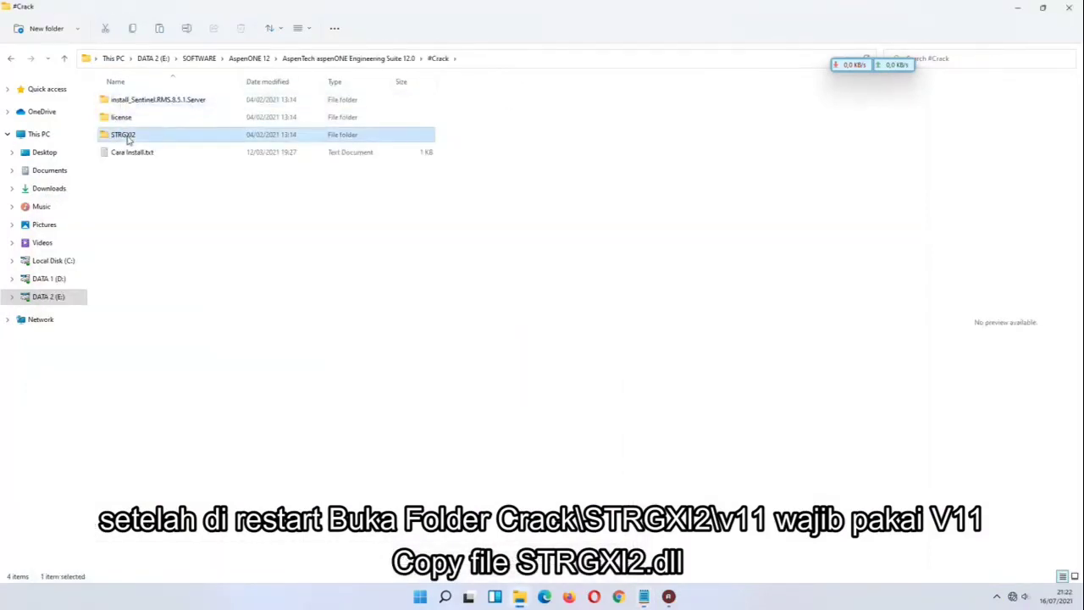
double_click(127, 138)
double_click(126, 116)
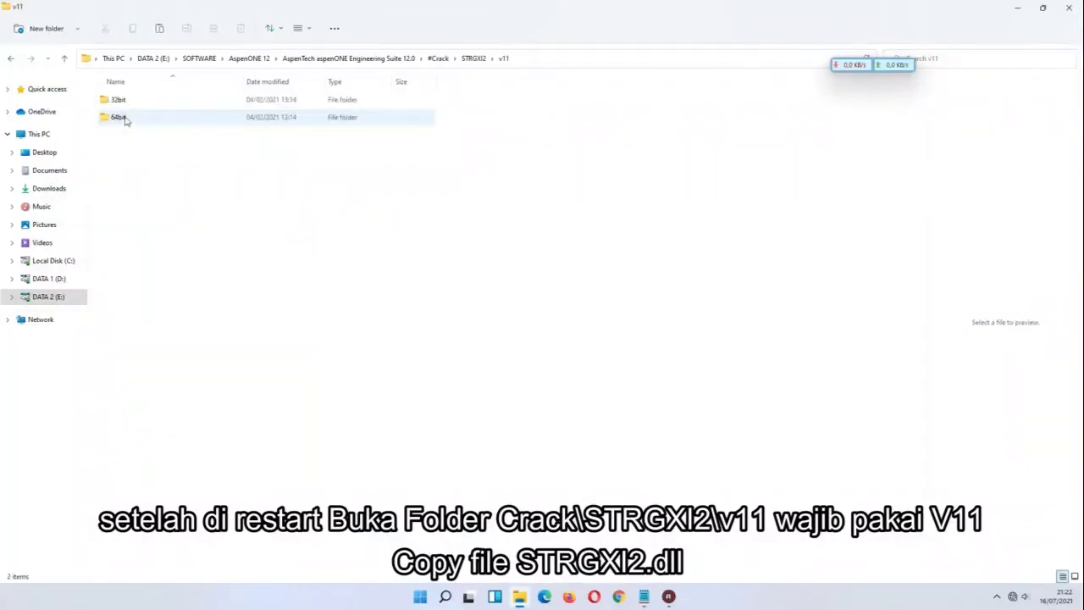
double_click(125, 119)
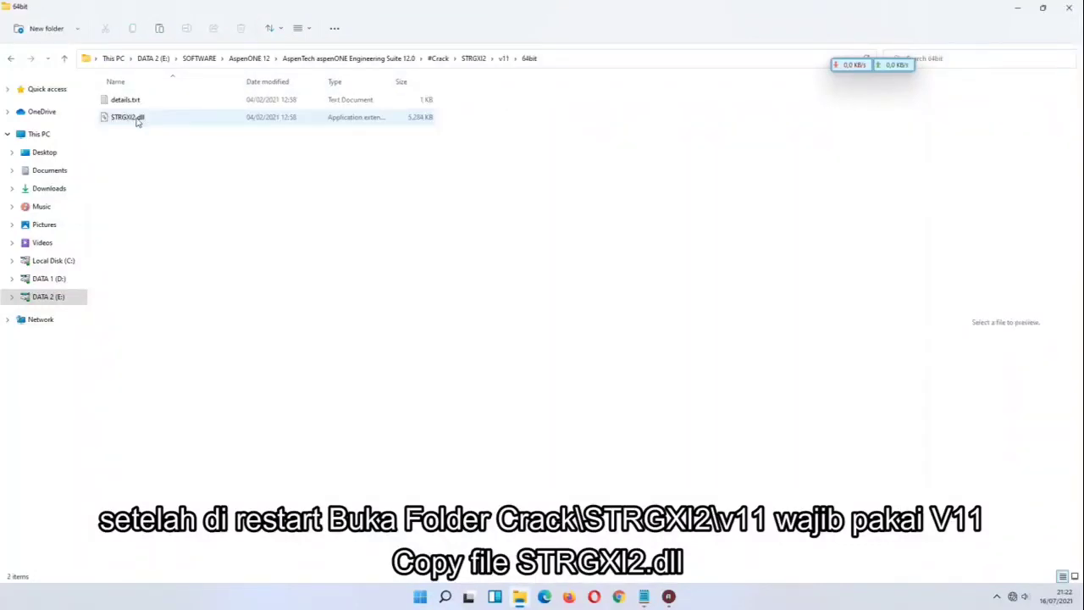
Open details.txt beside STRGXI2.dll and highlight the destination path given in it.
click(137, 118)
double_click(138, 100)
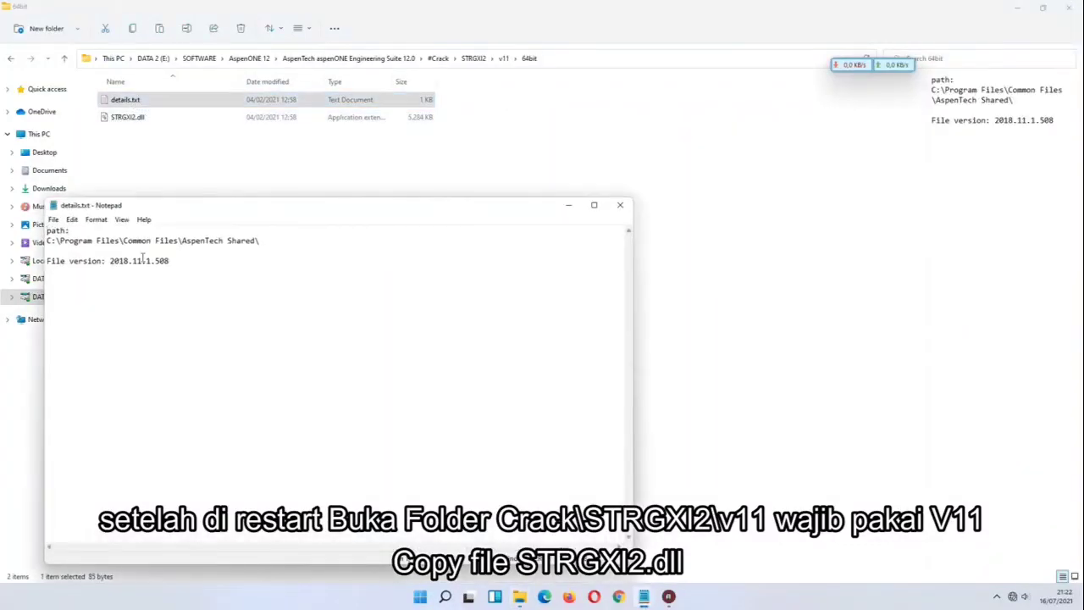
drag(48, 241, 269, 242)
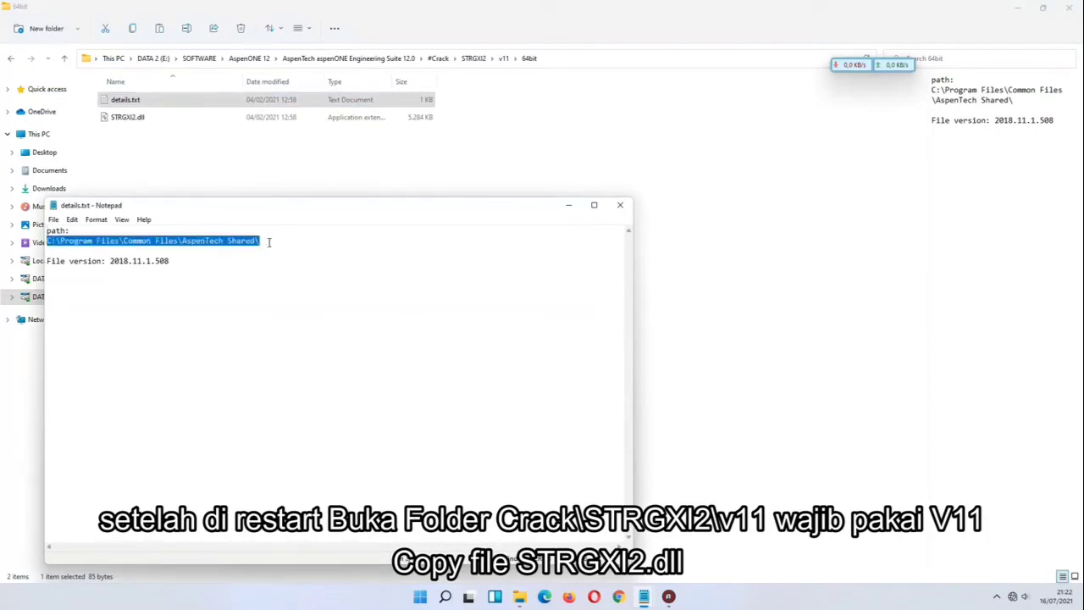
Copy STRGXI2.dll and open the destination folder C:\Program Files\Common Files\AspenTech Shared.
click(136, 118)
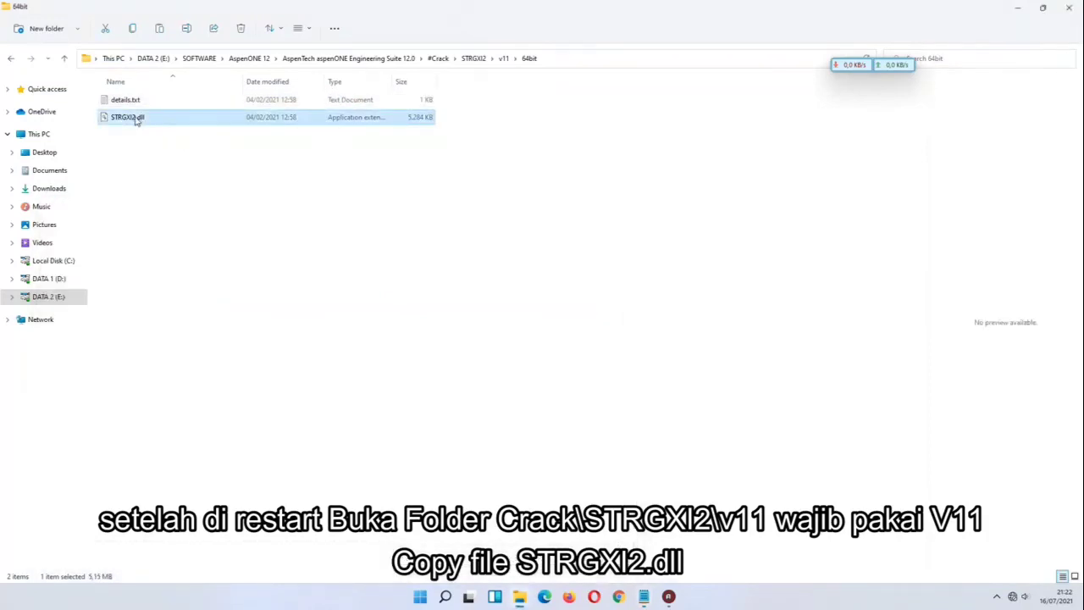
click(71, 261)
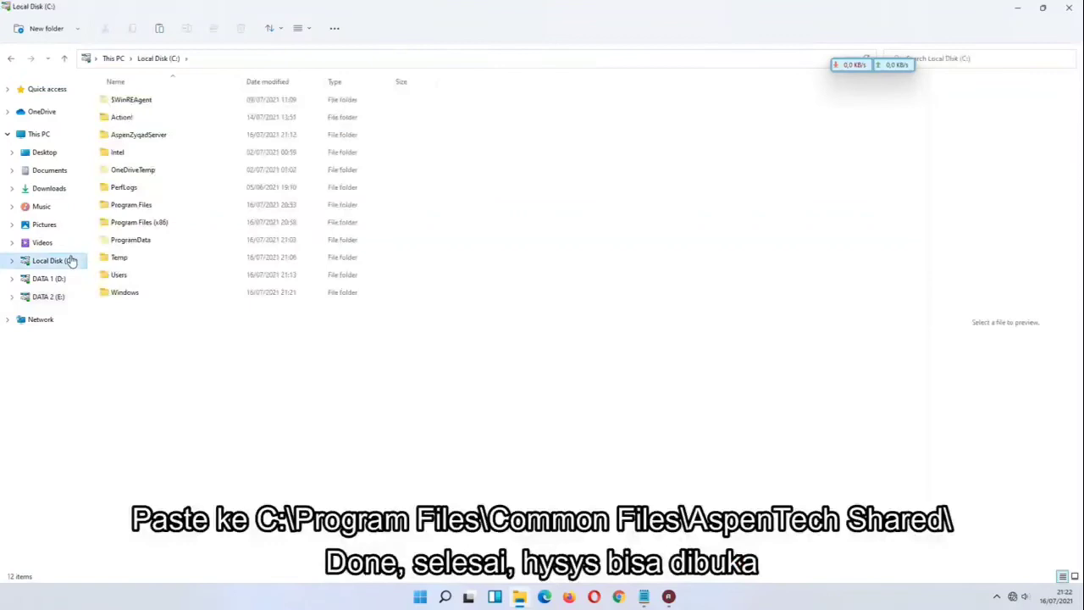
double_click(167, 209)
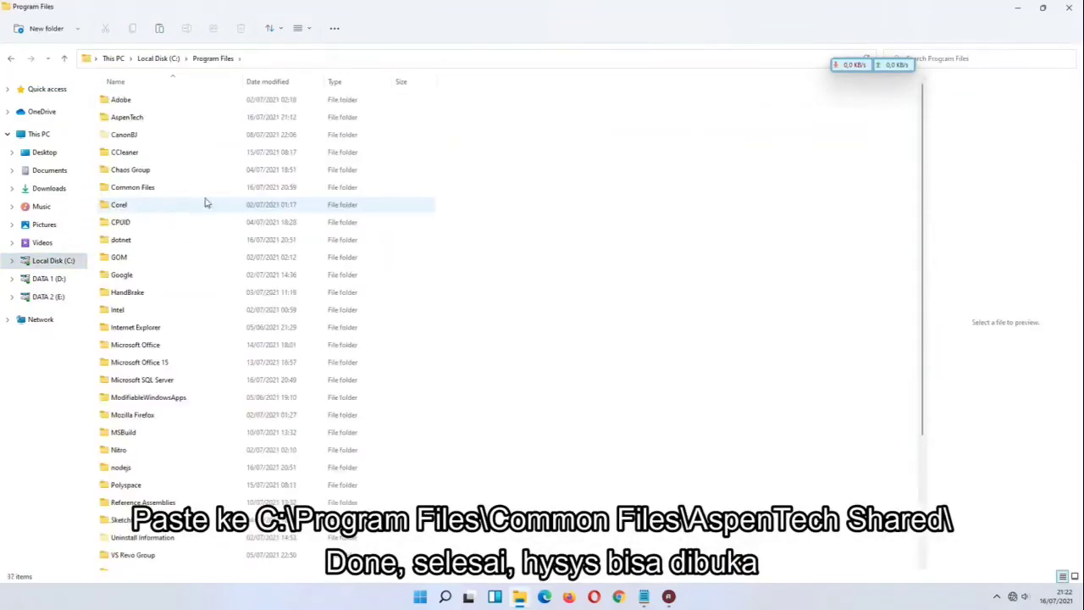
click(144, 191)
double_click(144, 188)
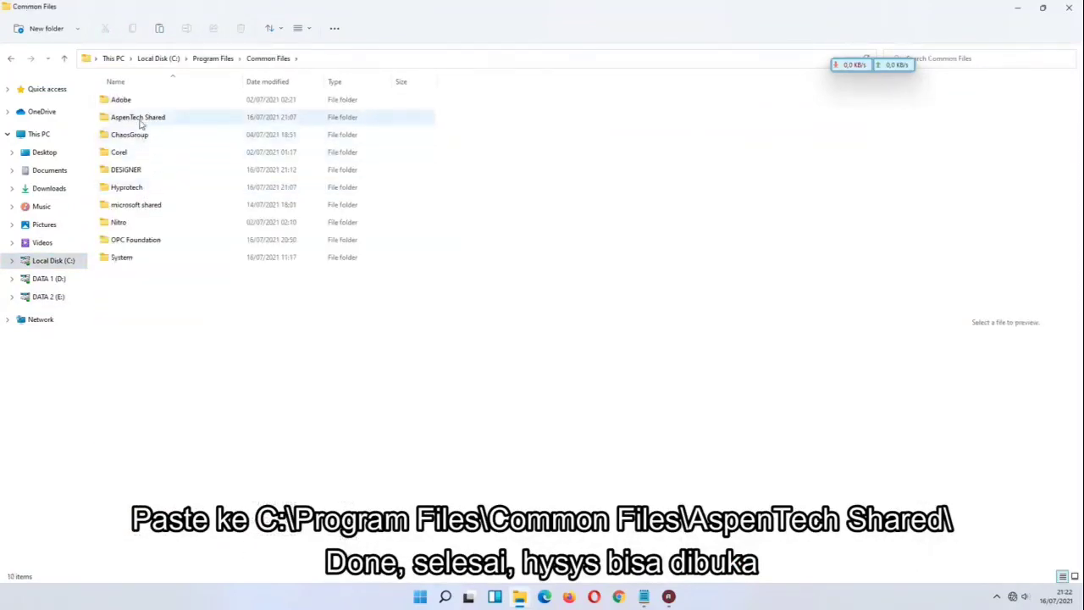
double_click(143, 118)
Paste STRGXI2.dll into the AspenTech Shared folder, granting administrator permission for the copy.
right_click(480, 246)
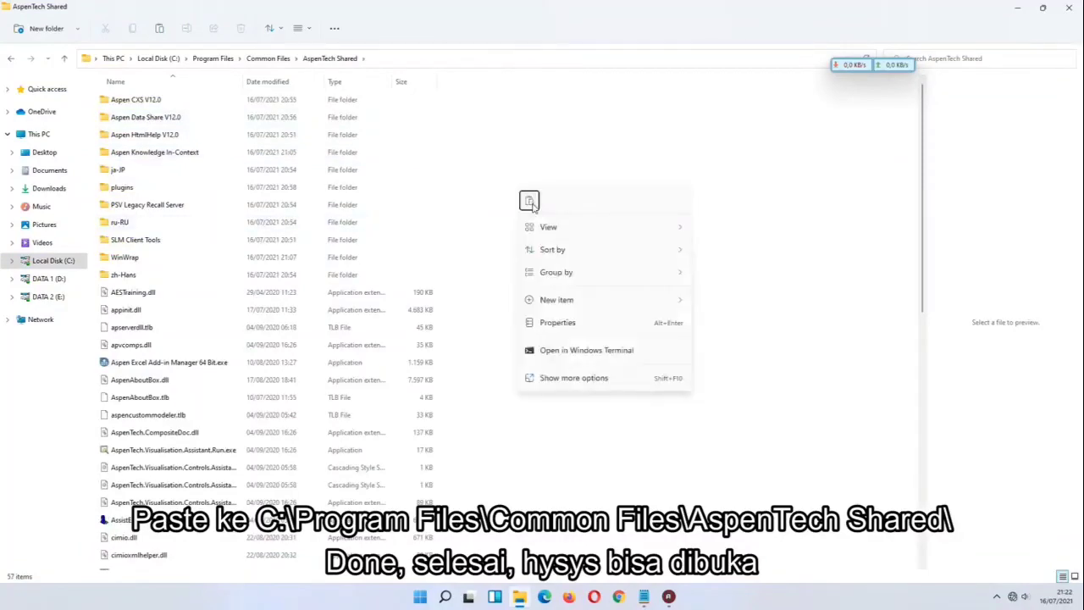
click(527, 201)
click(474, 212)
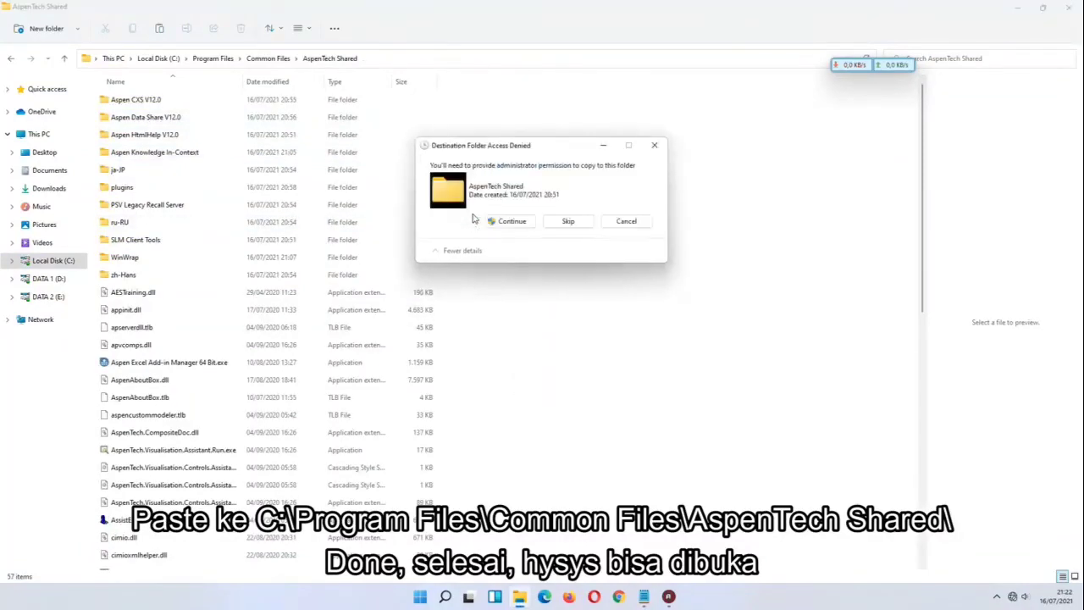
click(508, 223)
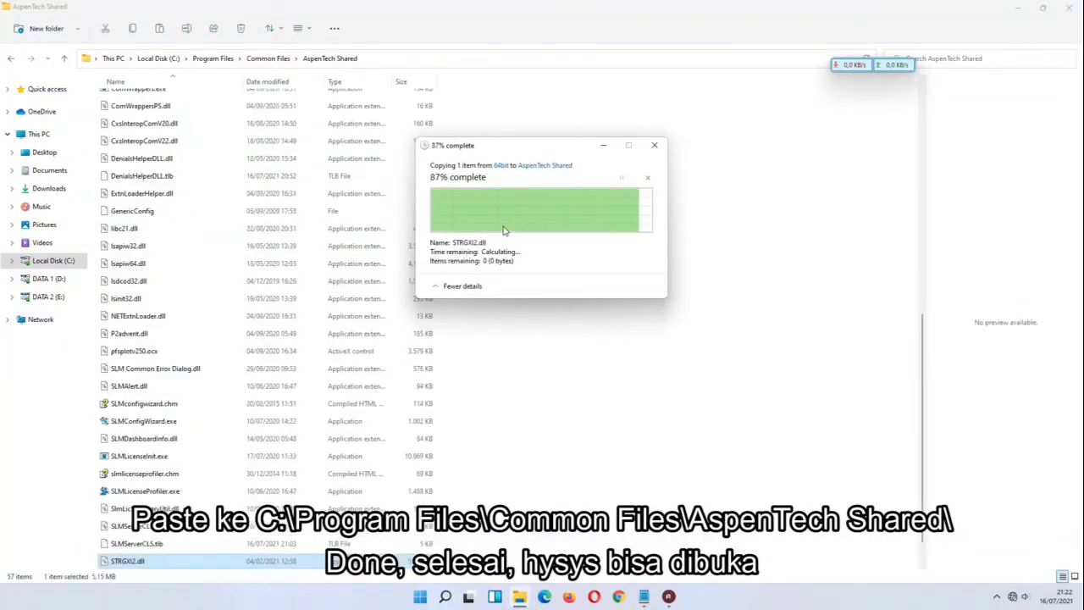
click(577, 379)
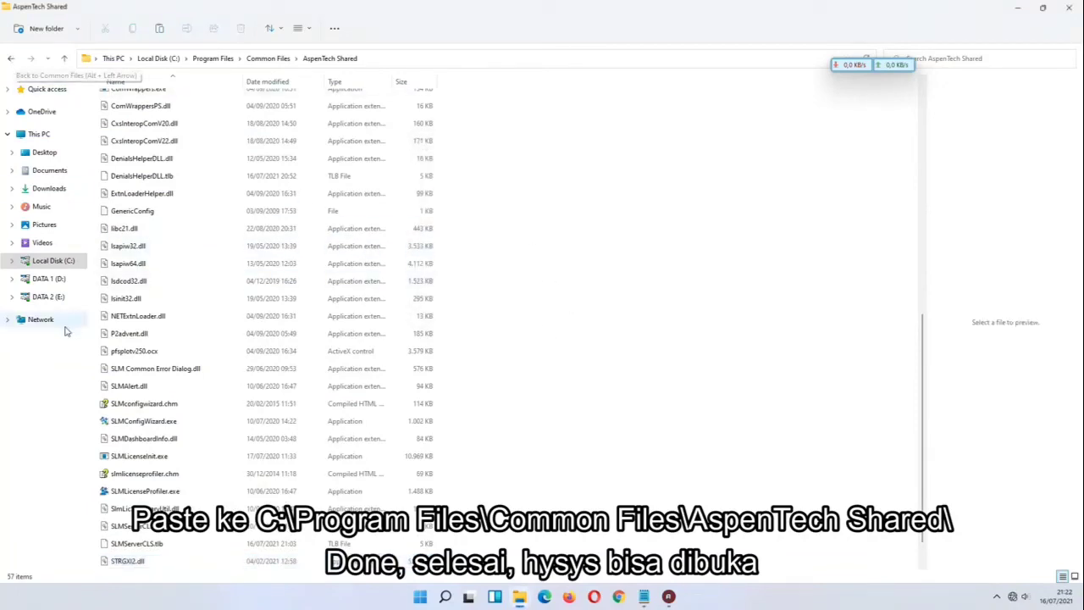
Launch AspenHysys.exe from the folder C:\Program Files\AspenTech\Aspen HYSYS V12.0.
click(44, 261)
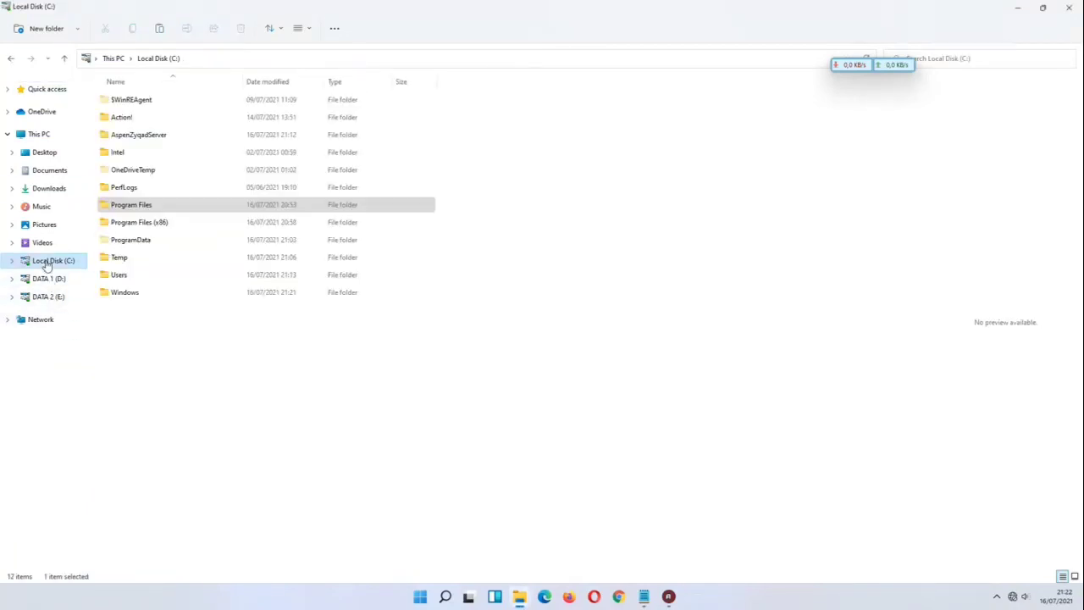
double_click(145, 207)
double_click(160, 118)
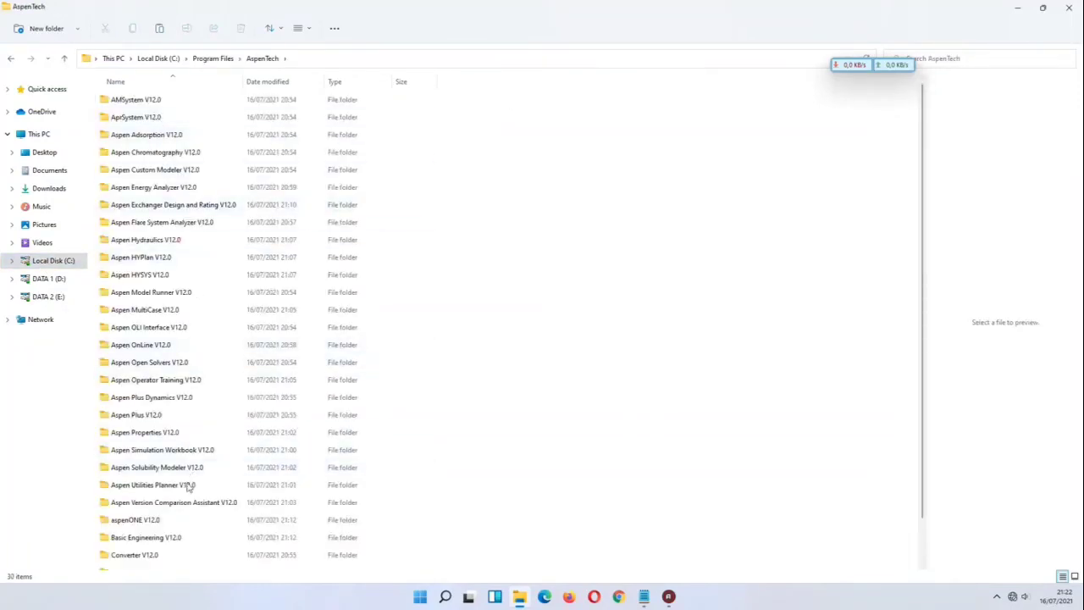
double_click(167, 274)
scroll(167, 274, down, 6)
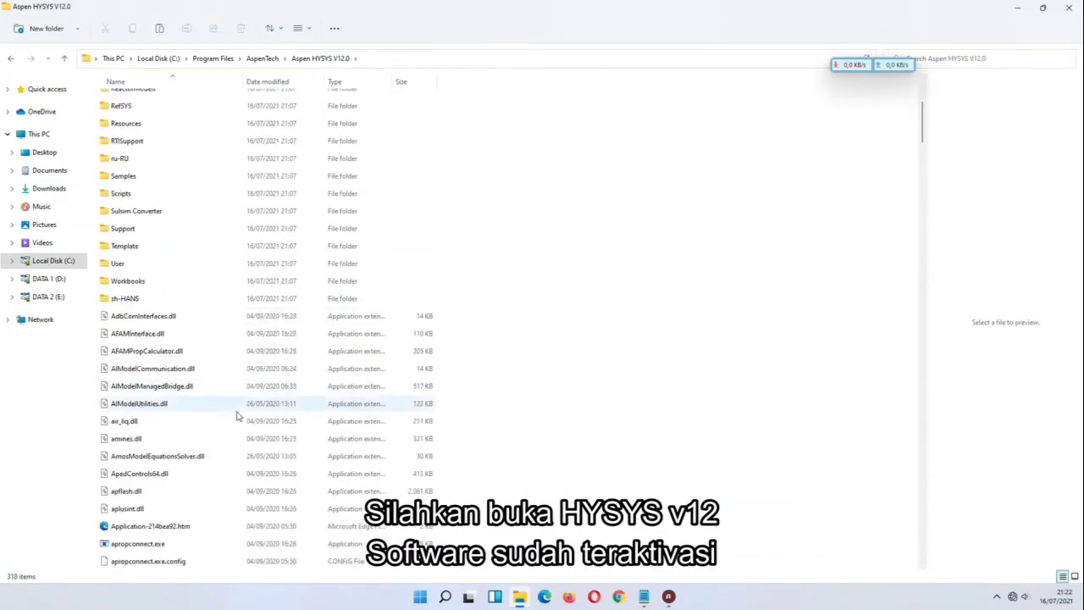
click(191, 530)
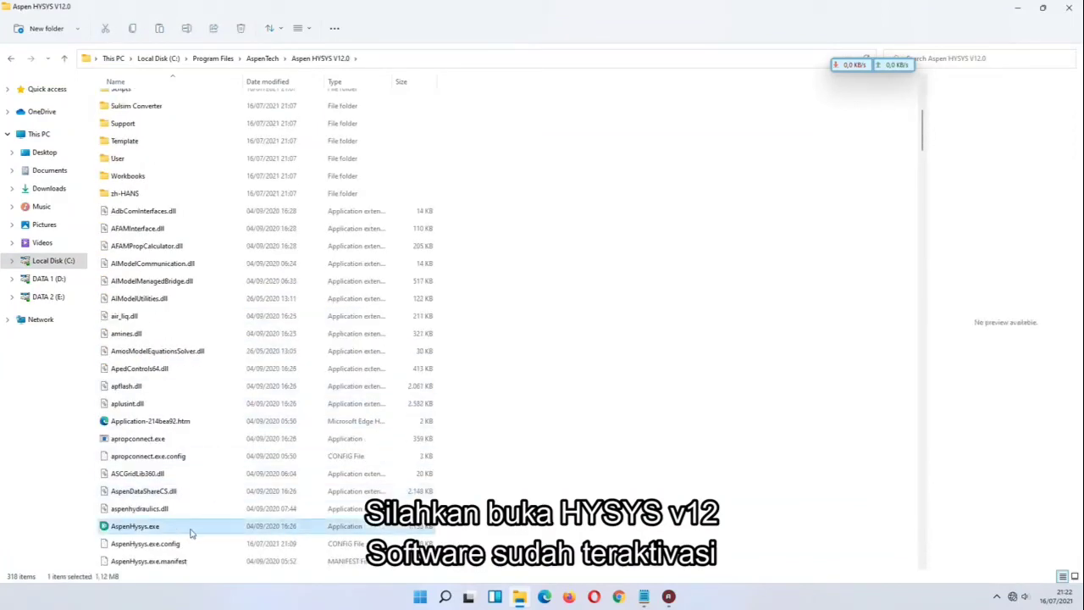
double_click(190, 531)
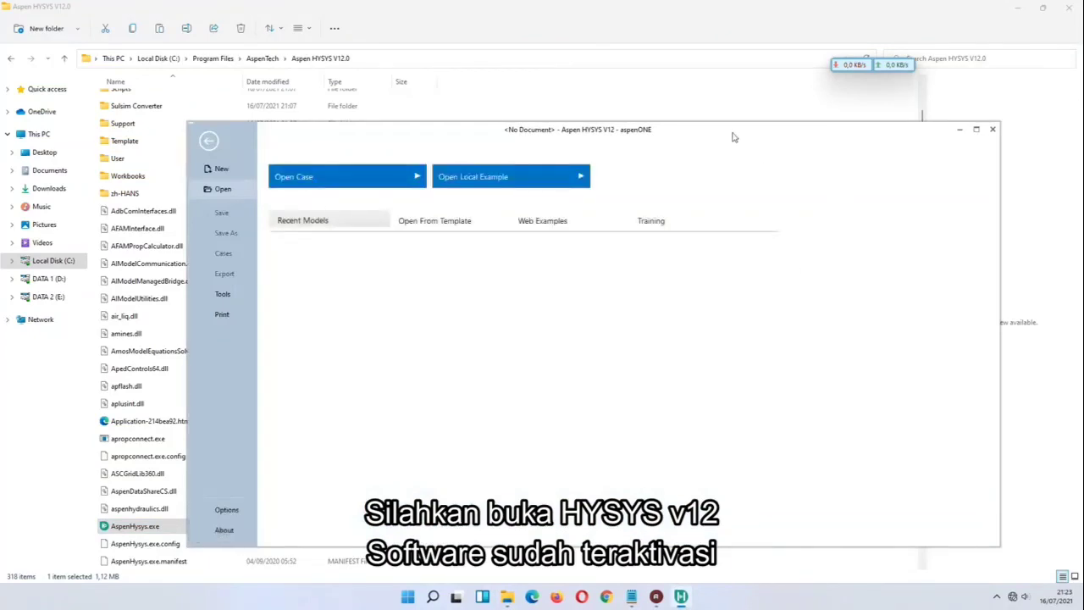
Open the About Aspen HYSYS details and examine the licensing information, including current licenses, locking information, configuration and system name.
drag(735, 137, 734, 127)
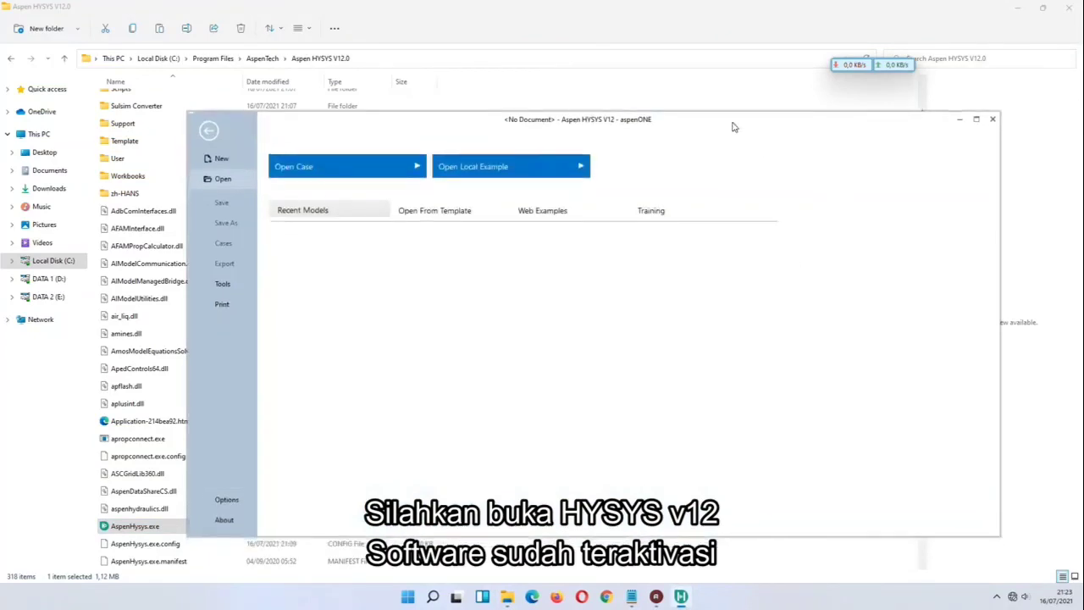
click(222, 519)
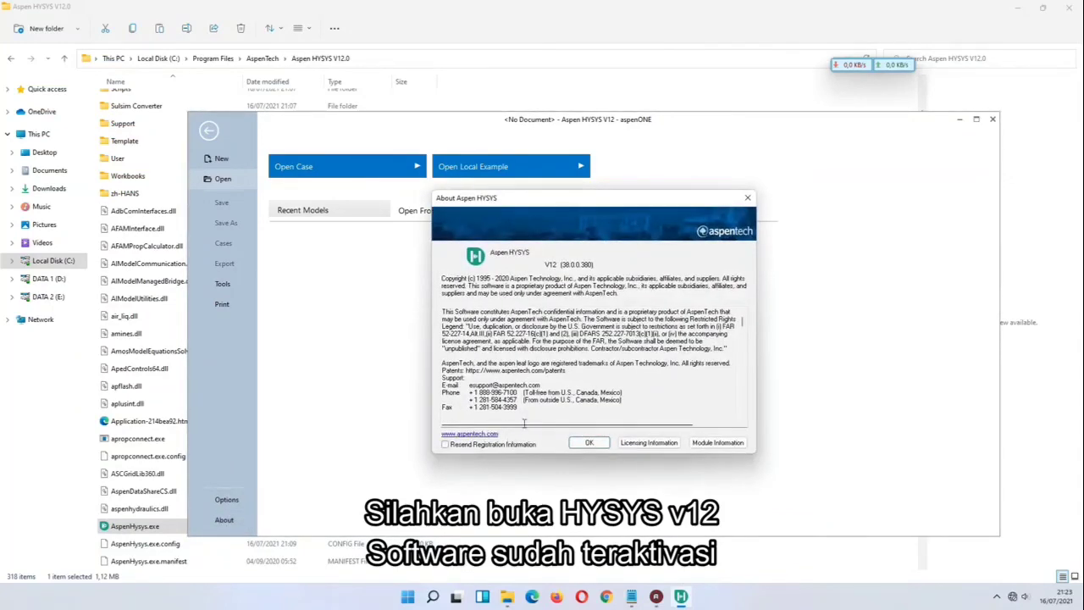
scroll(643, 380, down, 5)
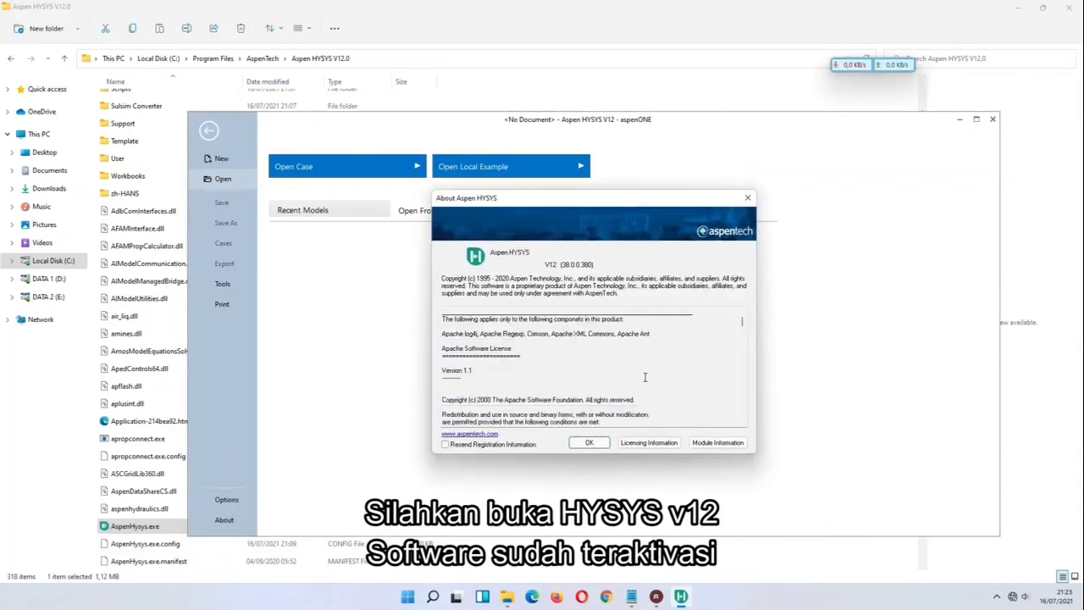
click(652, 443)
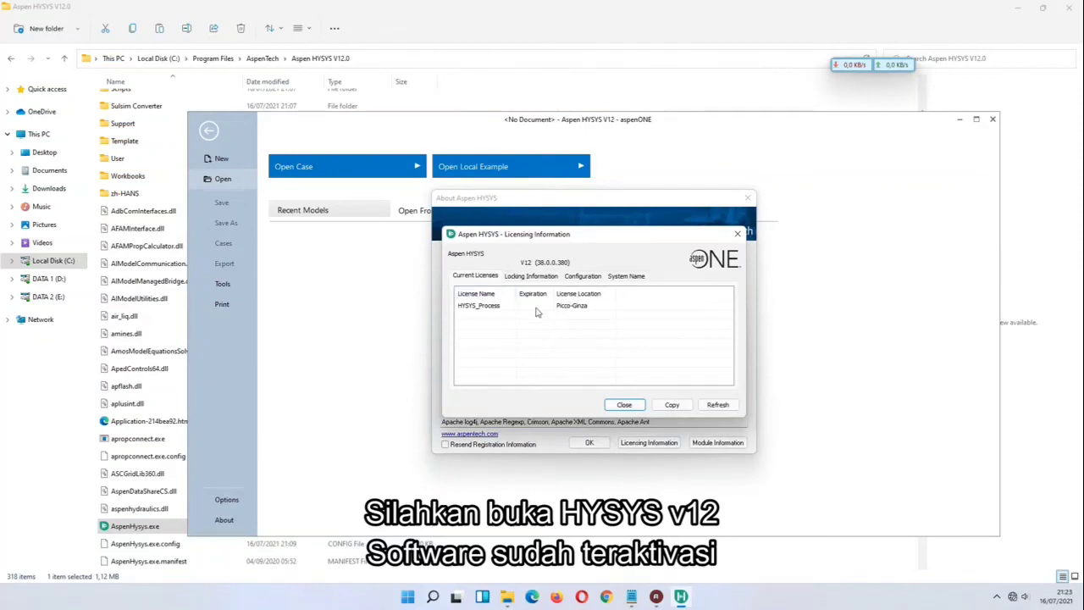
click(536, 280)
click(575, 281)
click(623, 278)
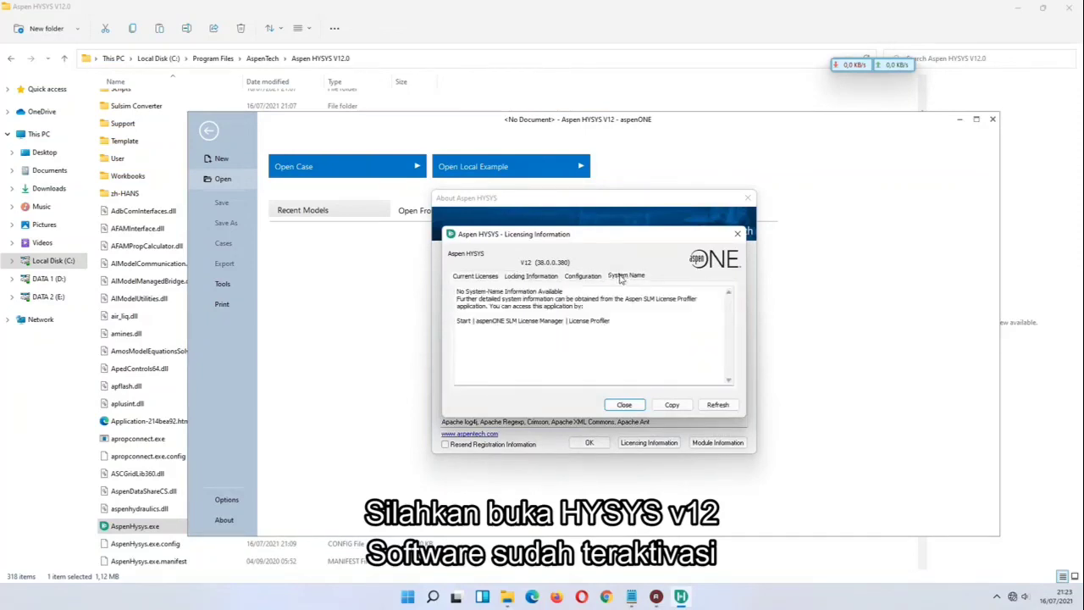